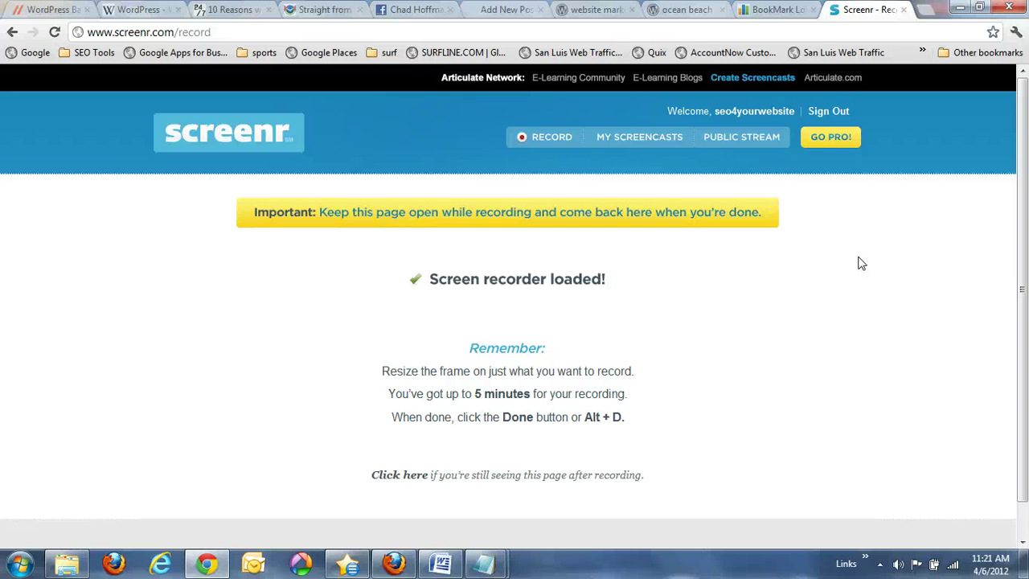
- Switch to the browser tab showing the published 'SEO Orange County' blog post
click(593, 10)
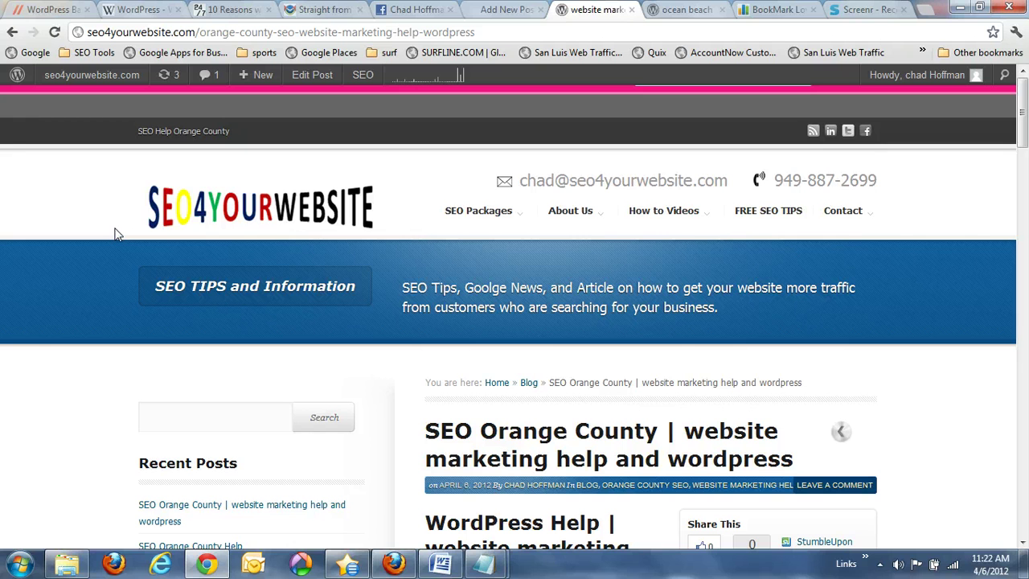
scroll(95, 325, down, 1)
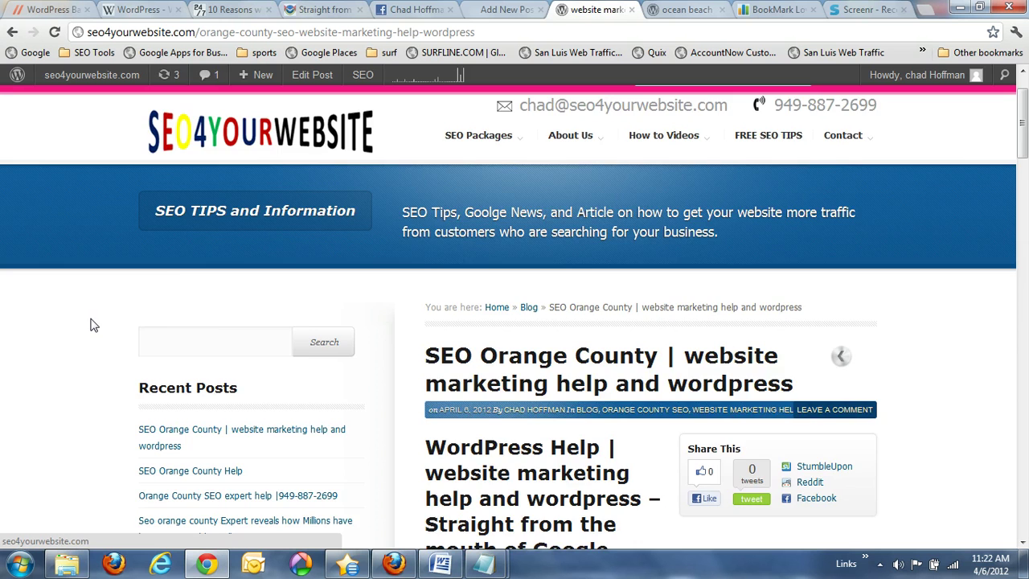
scroll(95, 325, down, 5)
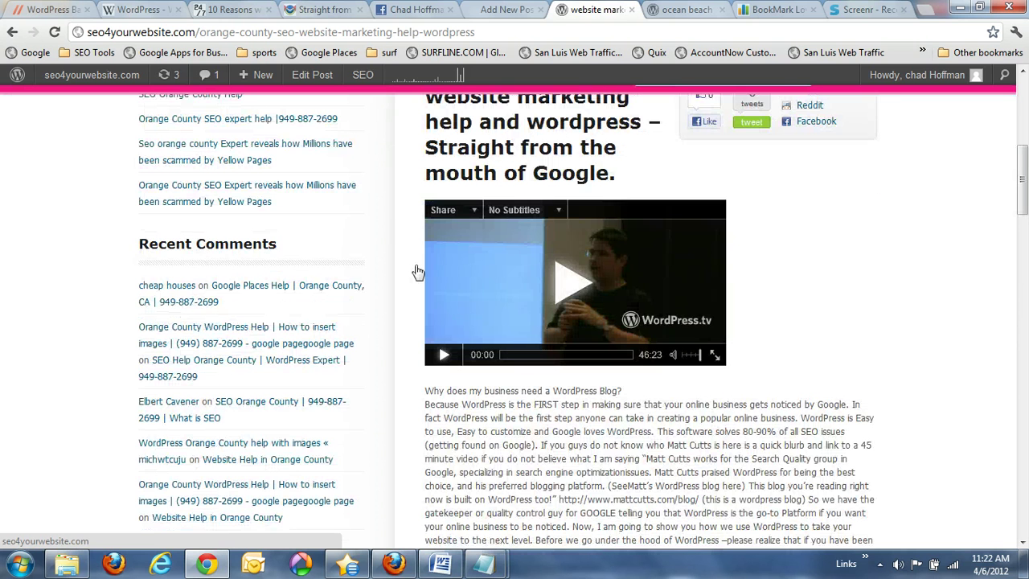
scroll(683, 367, up, 2)
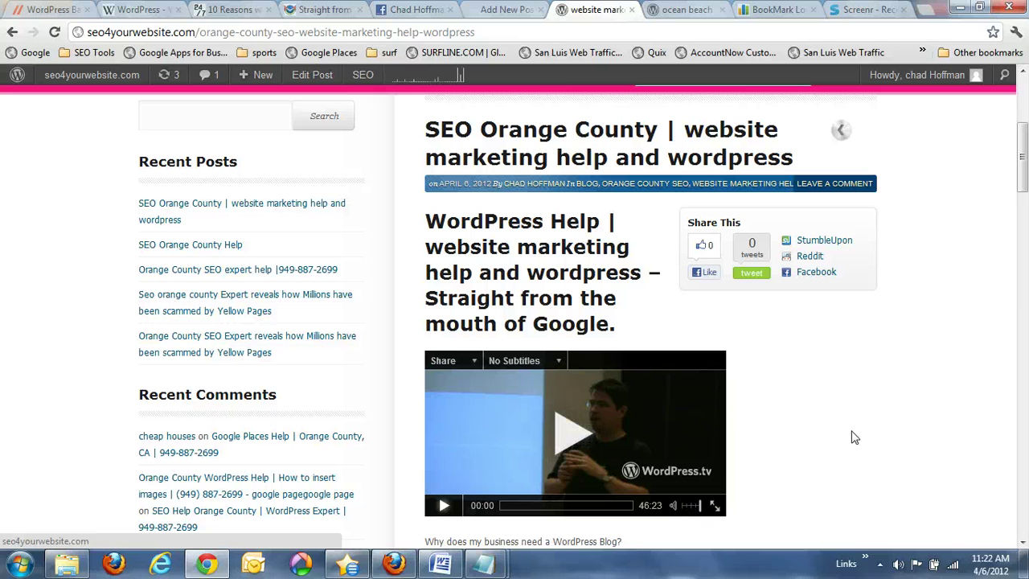
scroll(855, 437, down, 6)
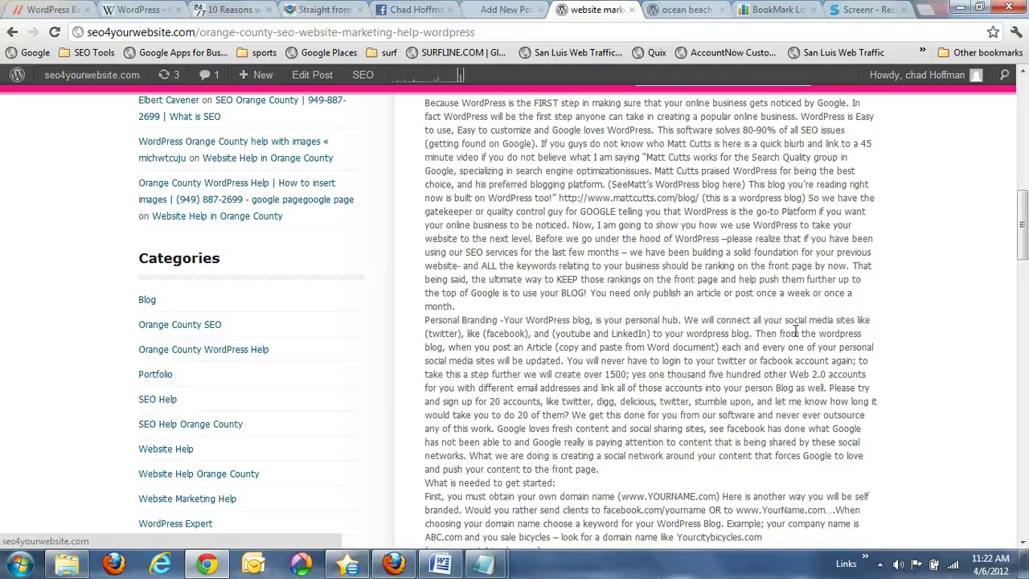
scroll(728, 314, up, 2)
scroll(728, 314, down, 15)
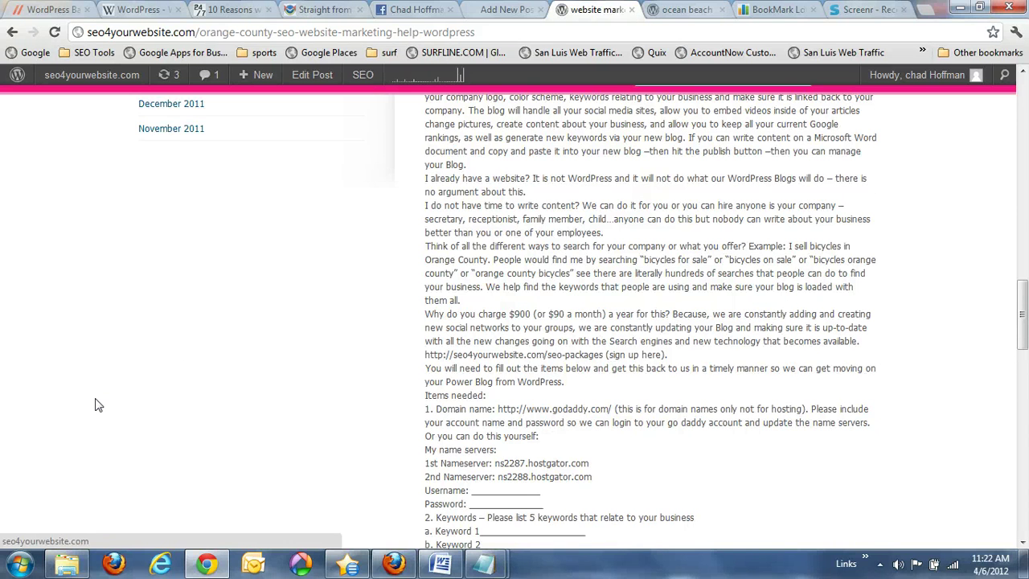
scroll(101, 401, down, 5)
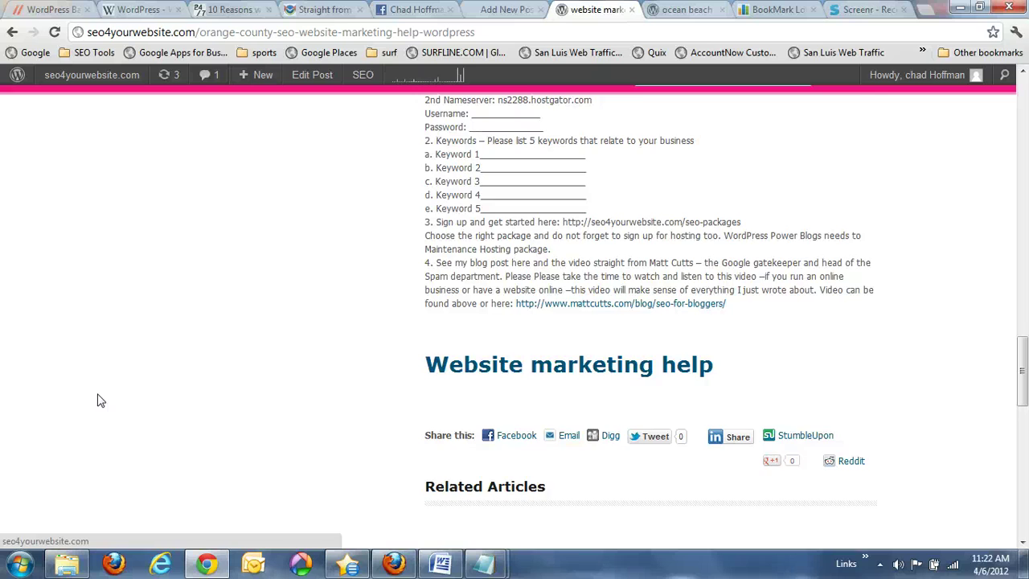
scroll(230, 378, up, 12)
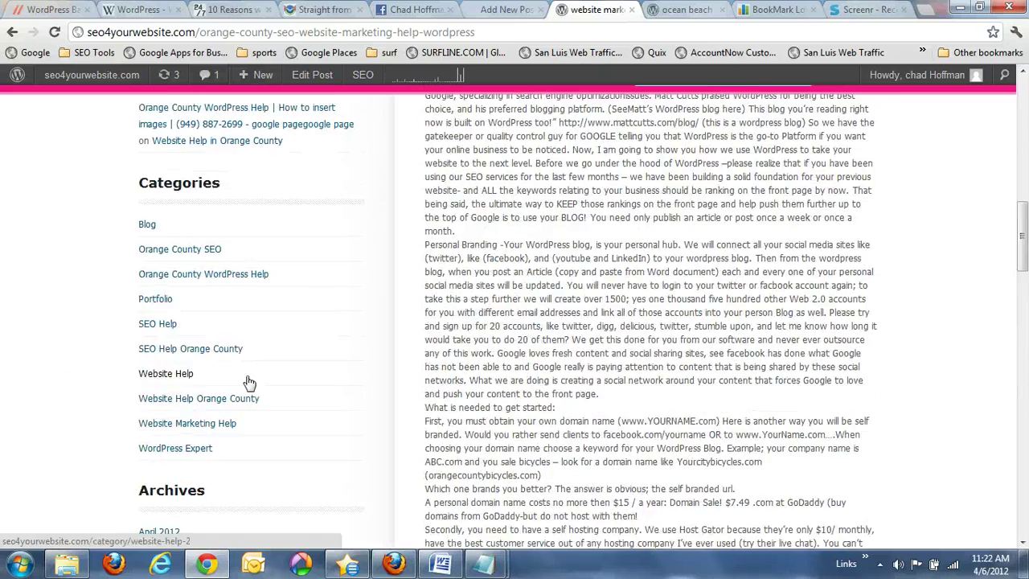
scroll(249, 382, up, 10)
scroll(505, 223, up, 4)
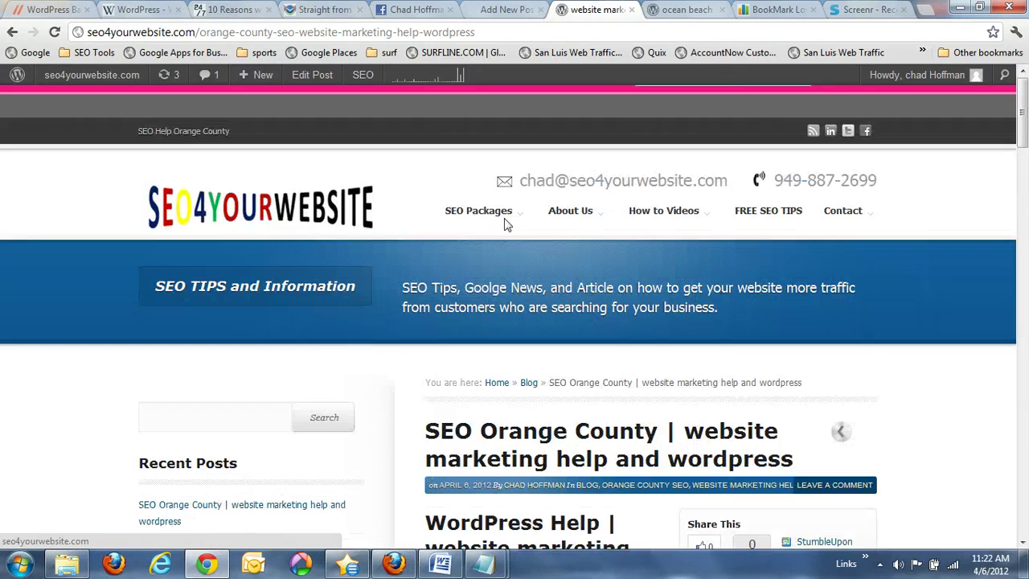
mouse_move(90, 81)
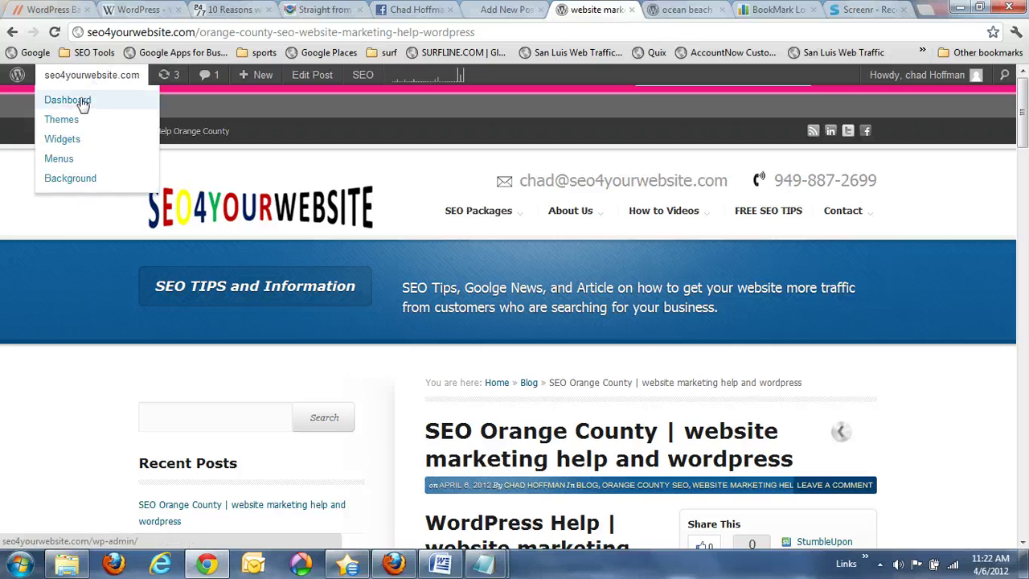
- Go to the WordPress admin Dashboard
click(82, 101)
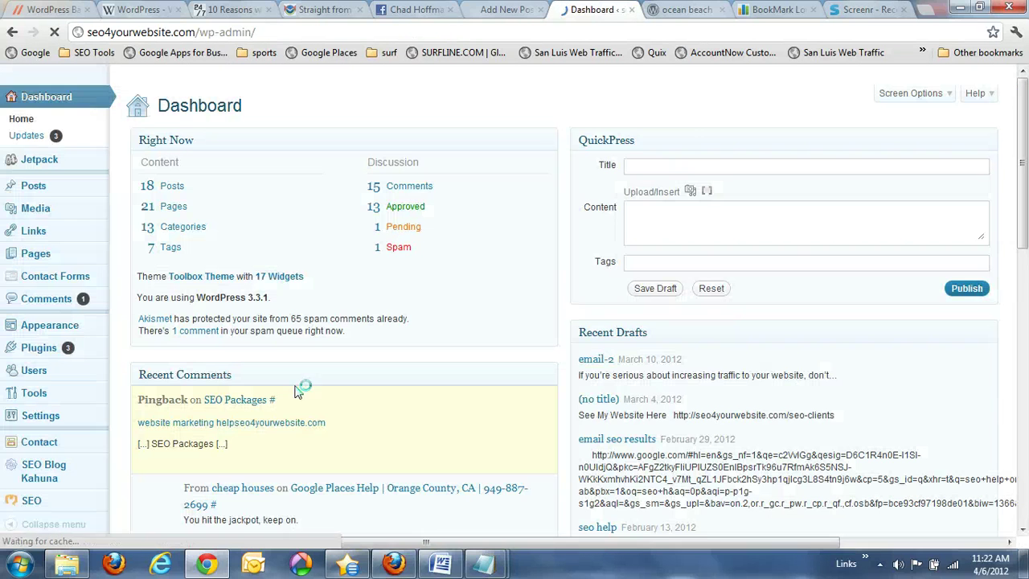
scroll(514, 368, down, 2)
scroll(514, 368, up, 2)
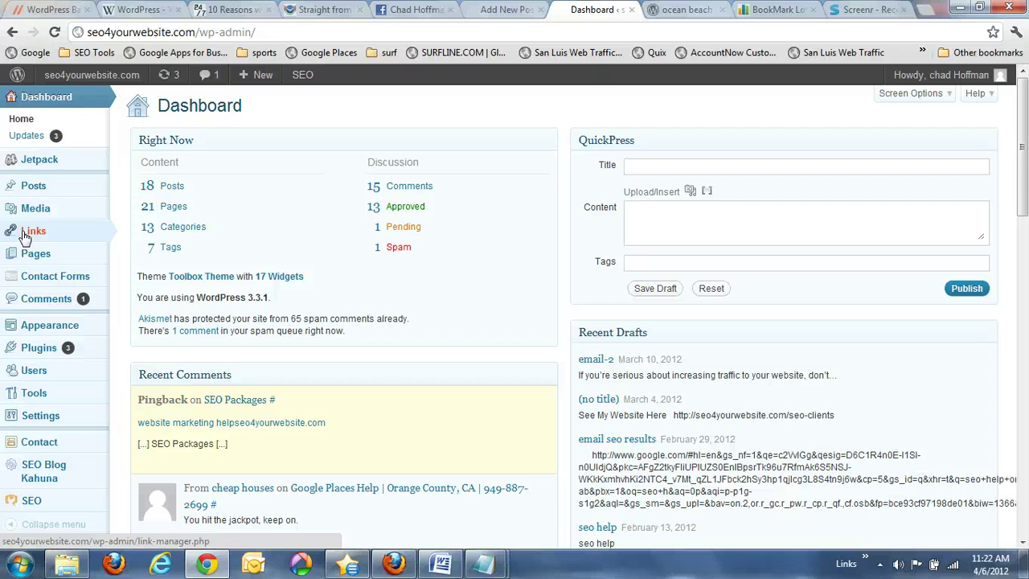
- Open Posts > Add New and review its SEO title, meta description and sharing boxes
mouse_move(56, 185)
click(138, 187)
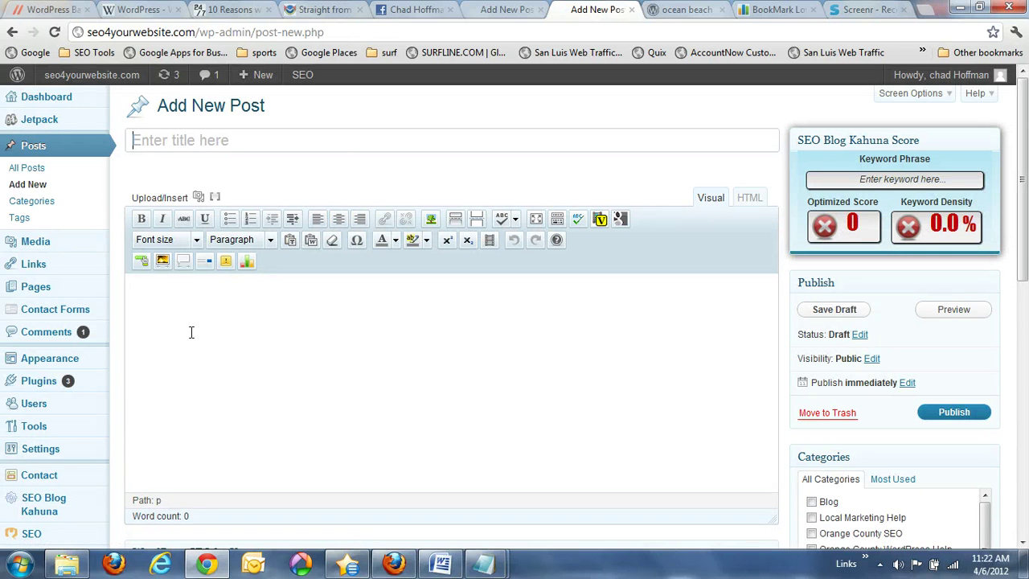
scroll(483, 395, down, 2)
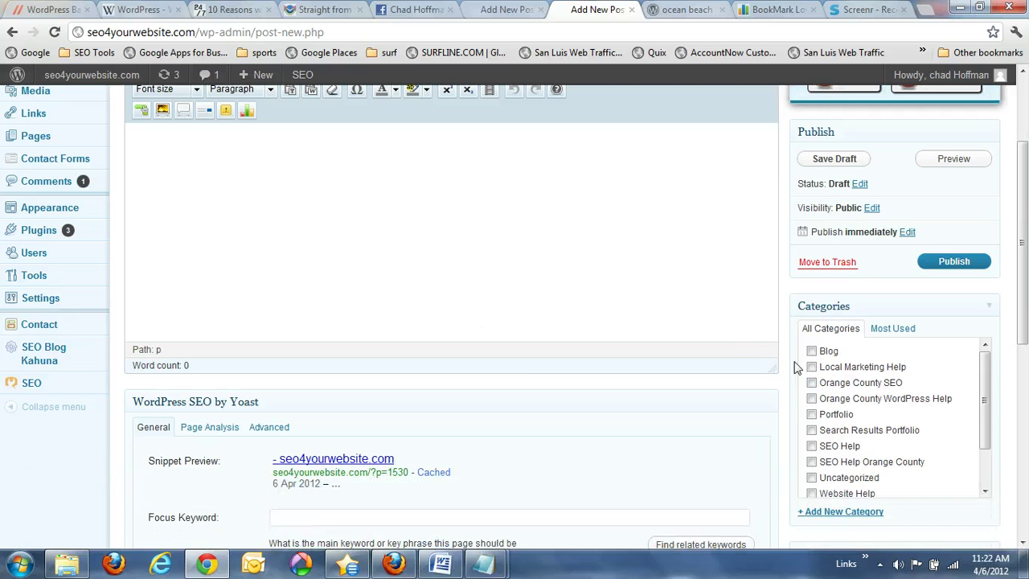
scroll(526, 392, down, 2)
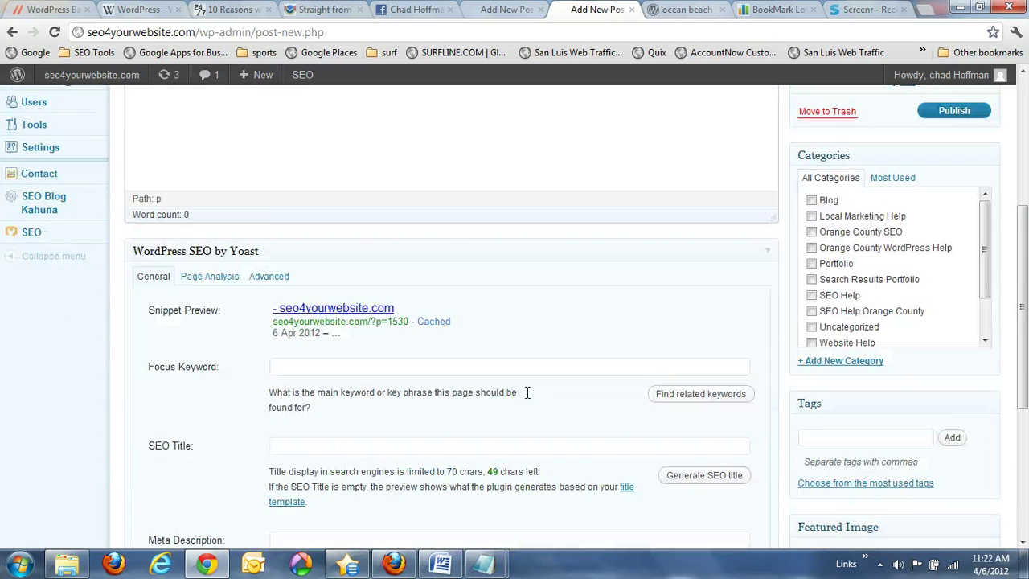
scroll(526, 393, down, 2)
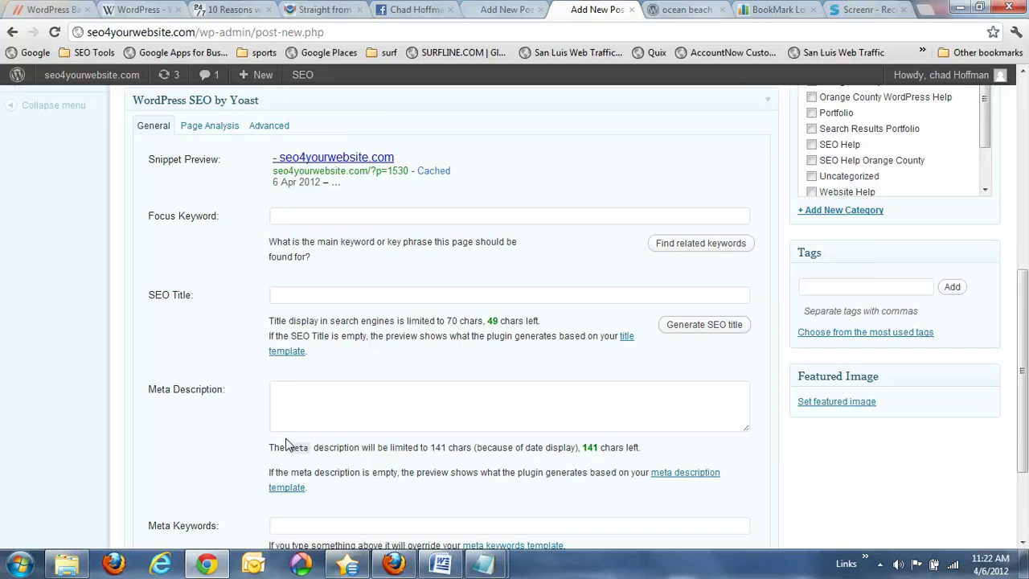
scroll(287, 445, down, 2)
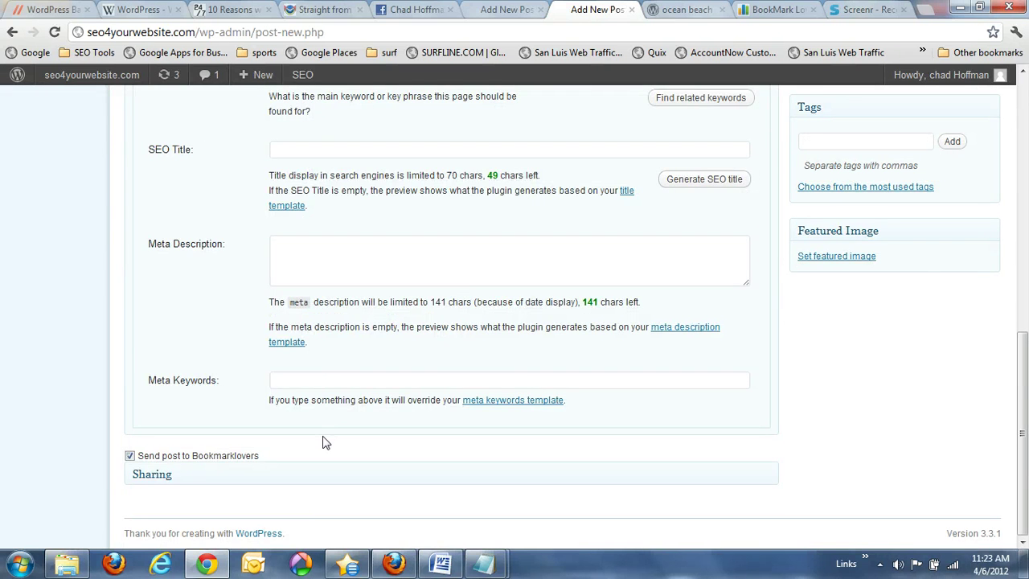
scroll(325, 442, up, 5)
scroll(306, 427, down, 3)
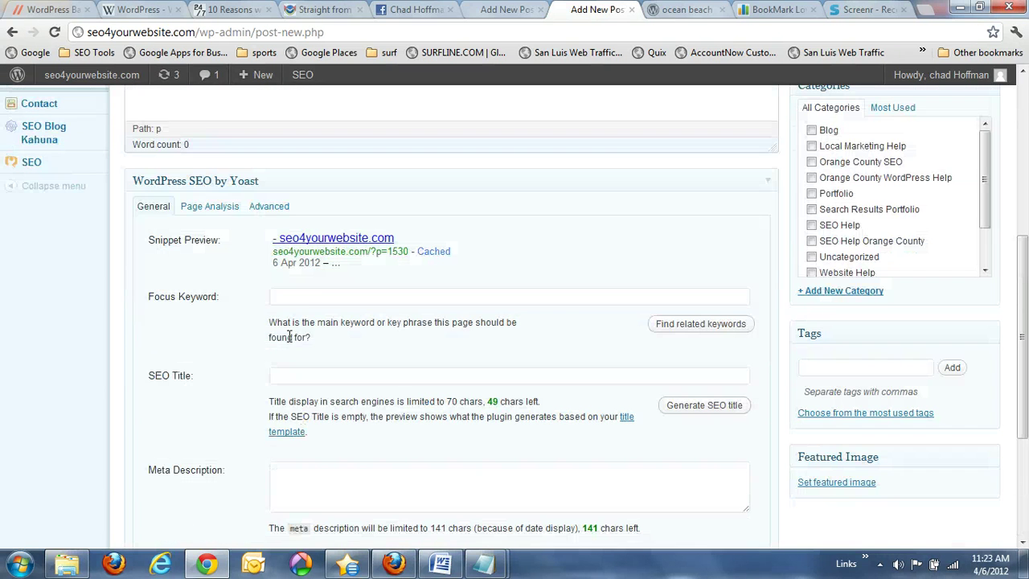
scroll(392, 473, up, 6)
- Place the cursor in the empty post body
click(671, 407)
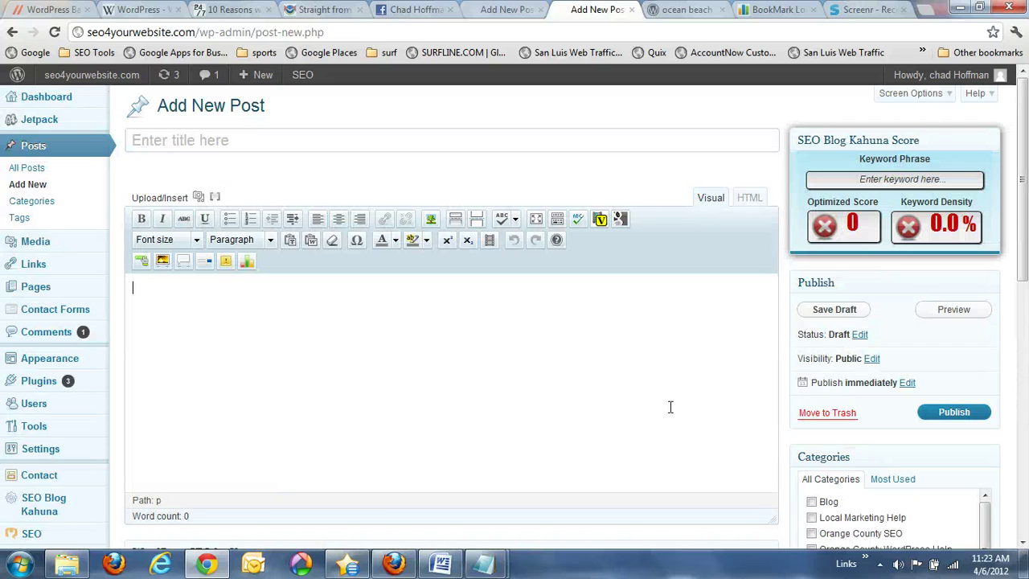
scroll(997, 423, down, 1)
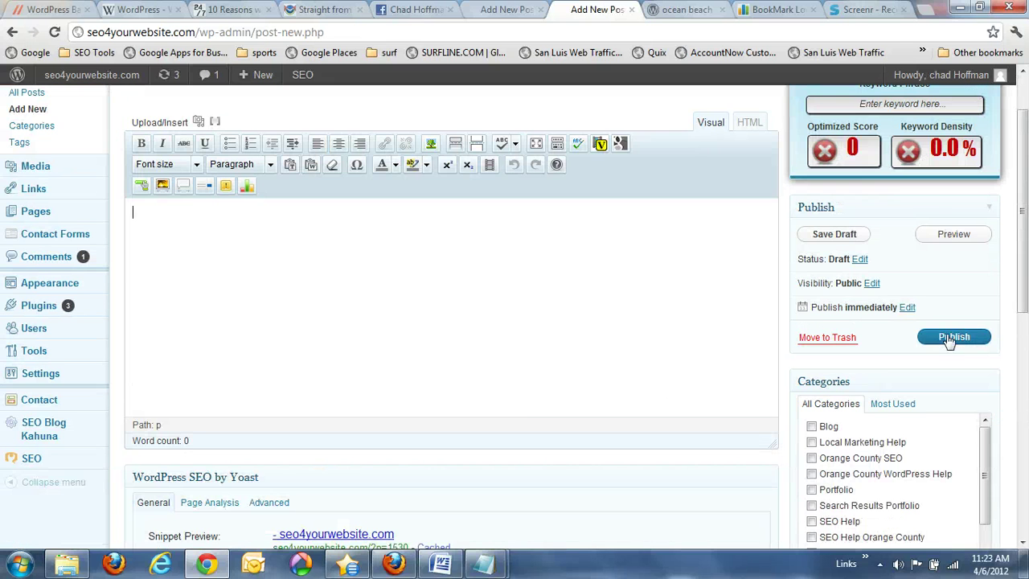
scroll(497, 404, down, 6)
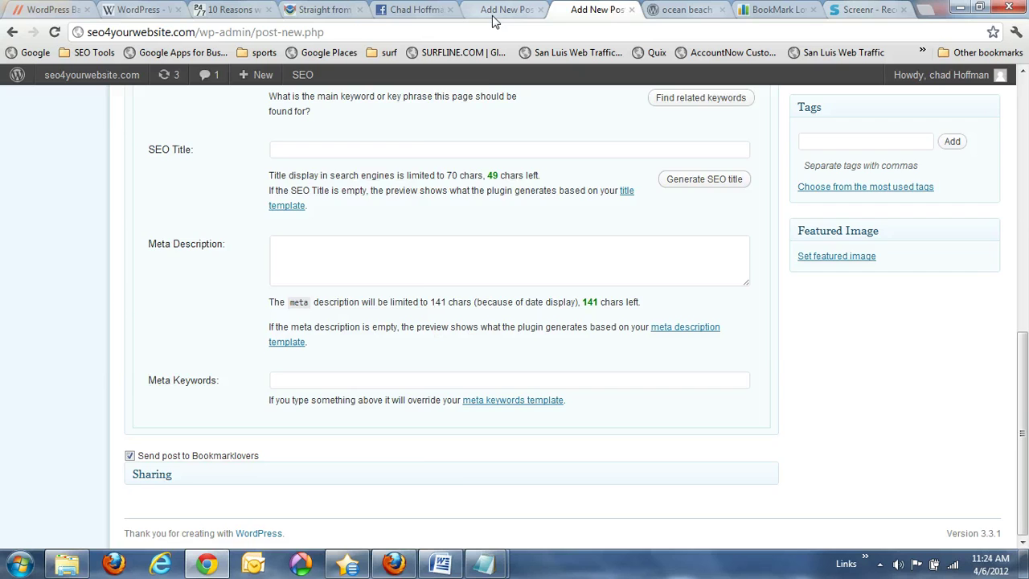
- Browse the auto-shared SEO Help posts on the Facebook timeline, then close that tab
click(415, 9)
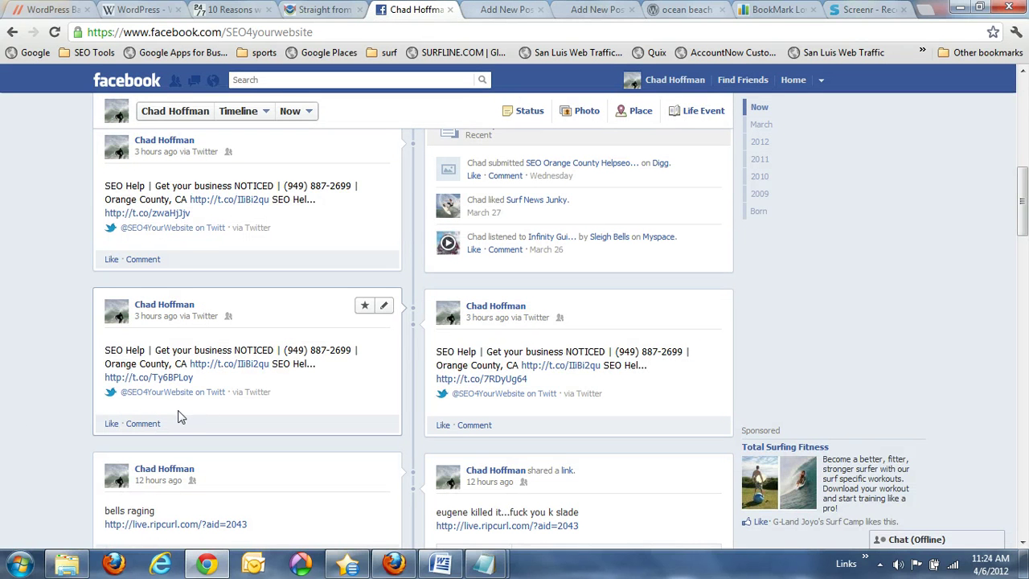
scroll(172, 248, up, 2)
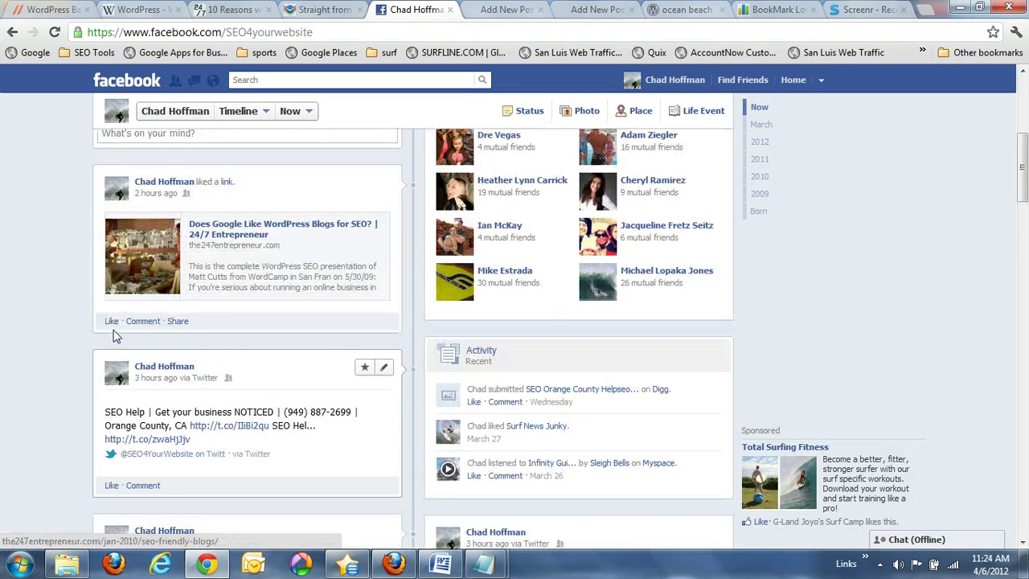
scroll(124, 315, down, 1)
scroll(107, 402, down, 3)
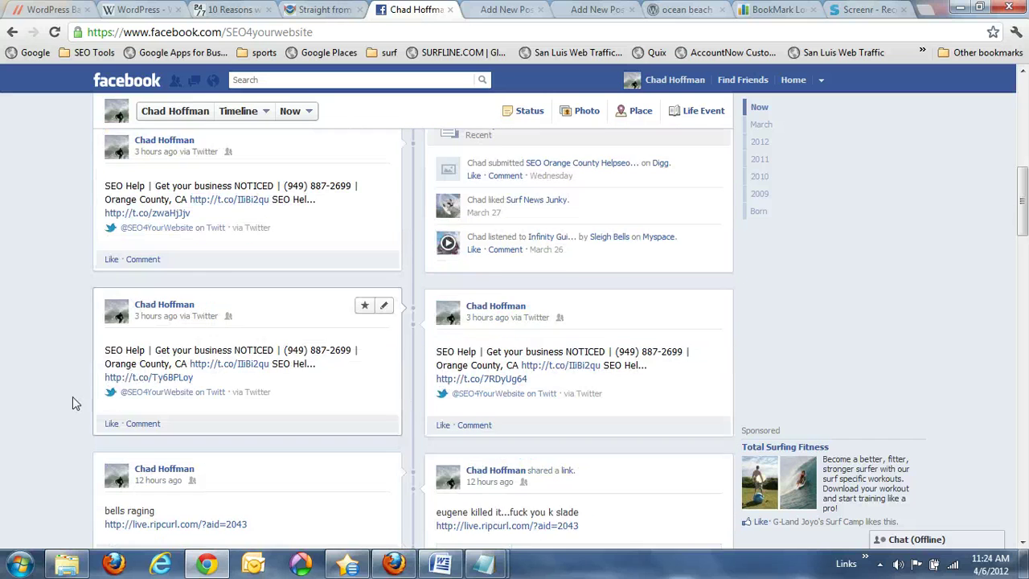
scroll(136, 387, up, 4)
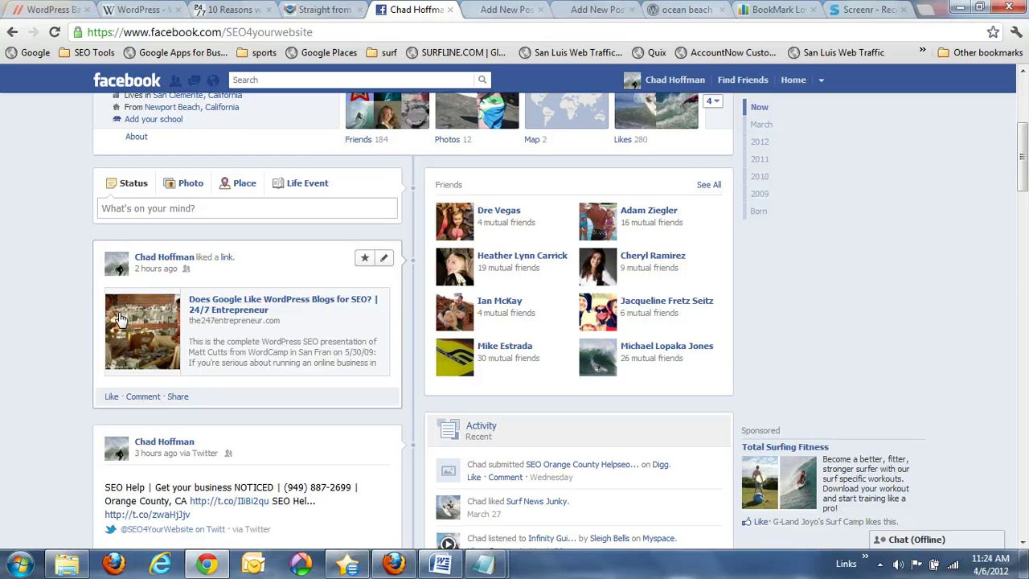
scroll(259, 334, down, 1)
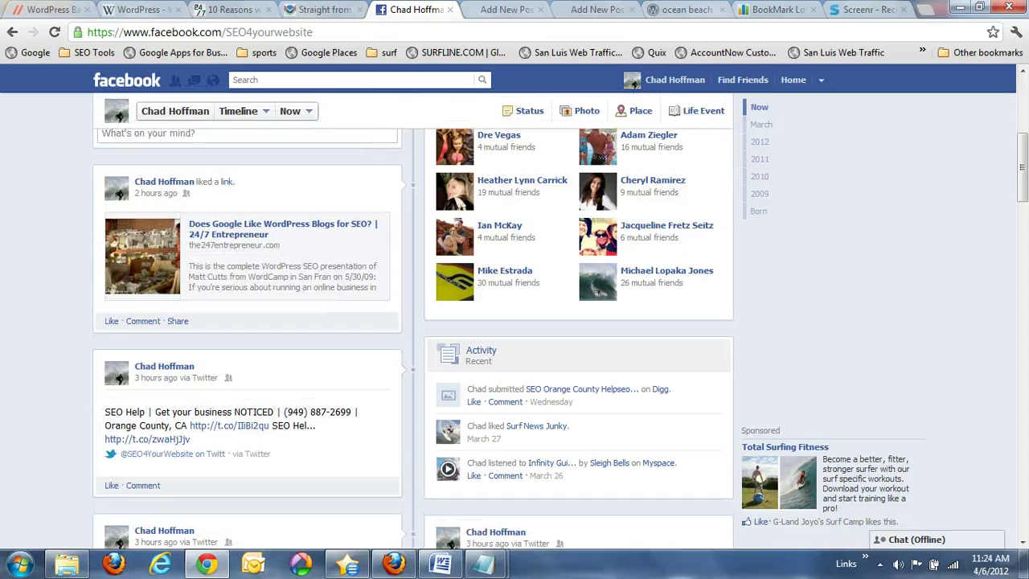
click(448, 10)
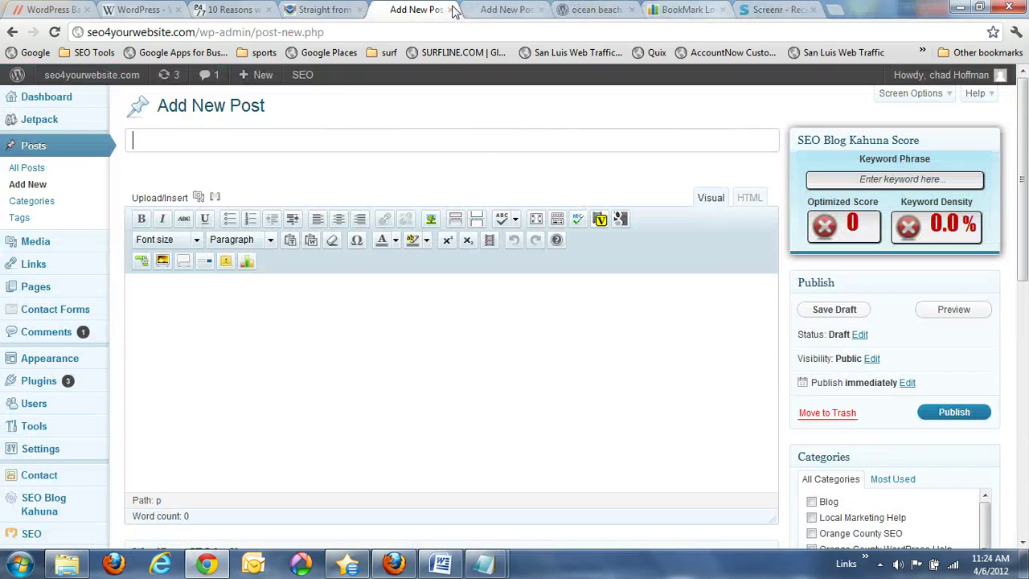
- Switch to Bookmark Lovers and browse the My Groups list, including SEO3, Bigseotest and seo4
click(688, 10)
scroll(482, 313, down, 3)
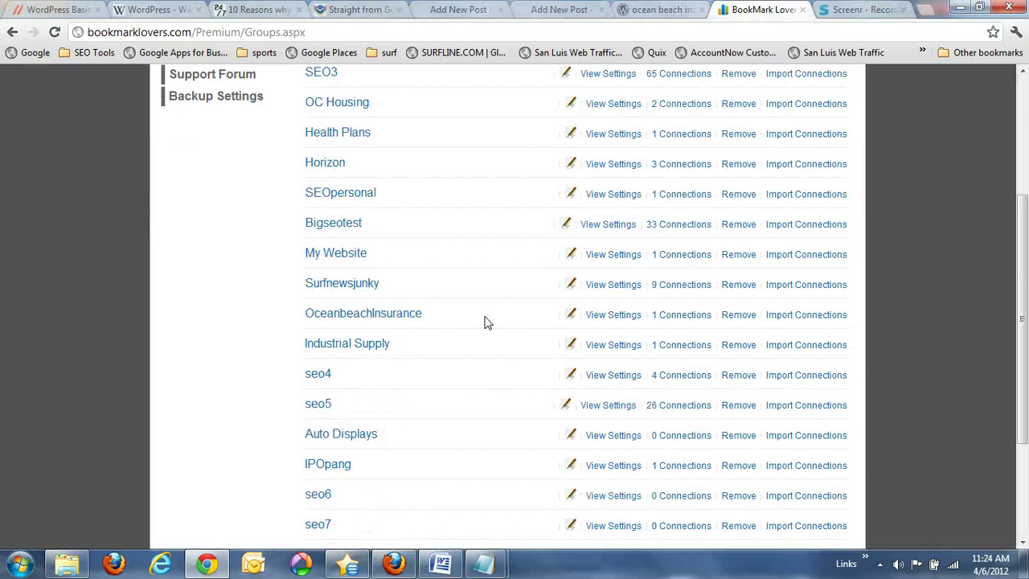
scroll(391, 427, down, 2)
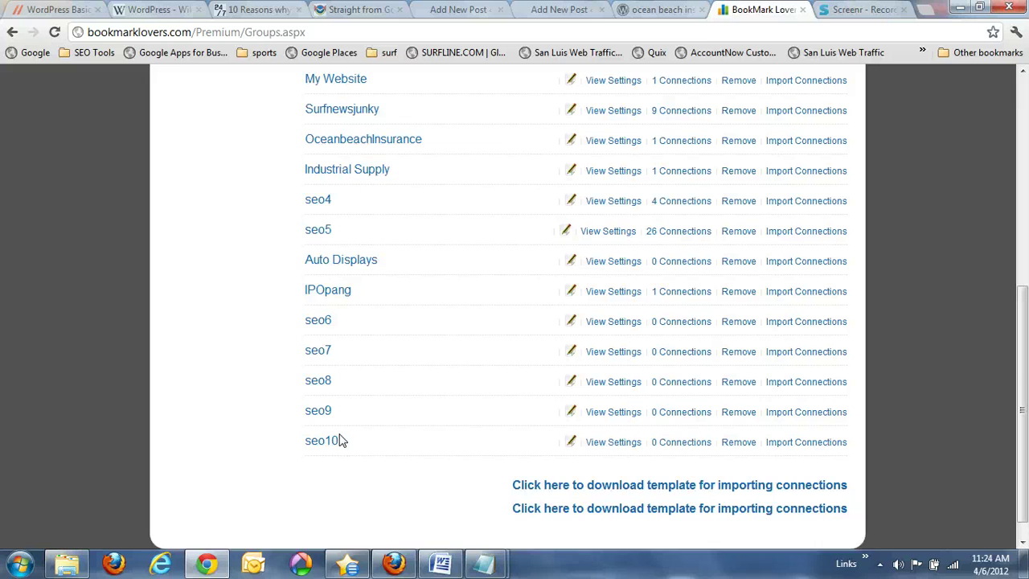
scroll(346, 427, up, 1)
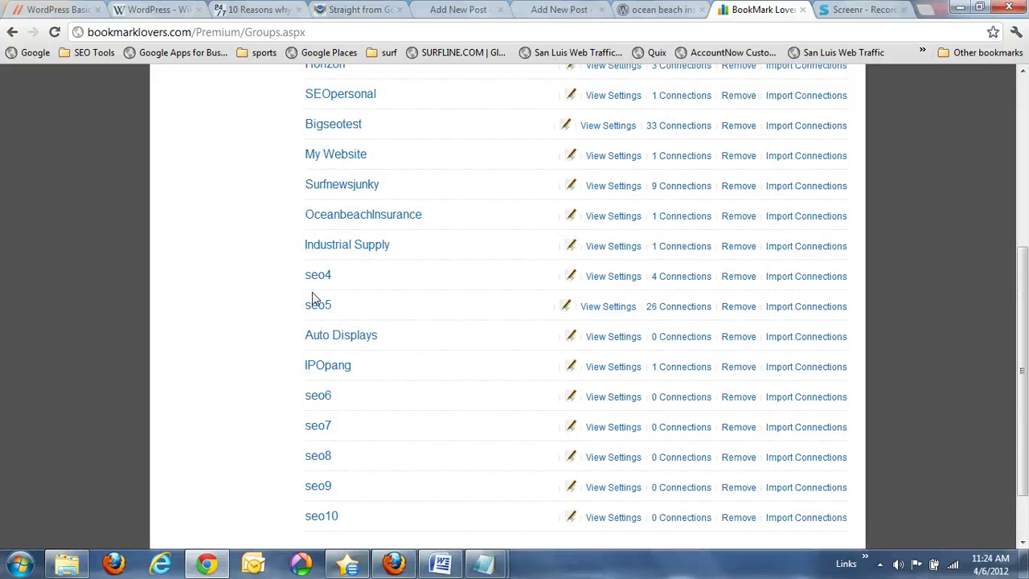
scroll(347, 250, up, 2)
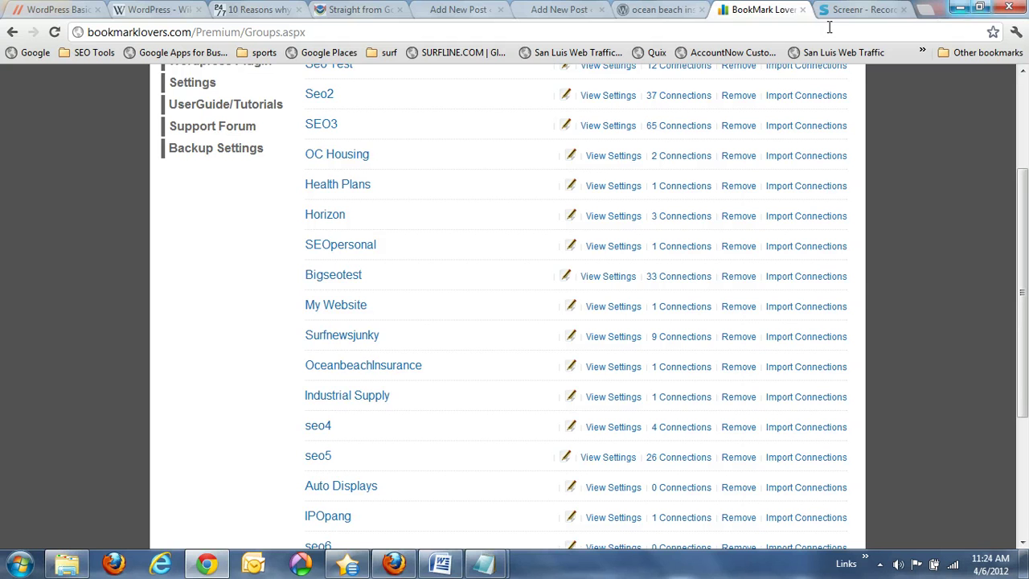
- Switch to the Screenr recorder tab
click(858, 11)
scroll(29, 384, down, 1)
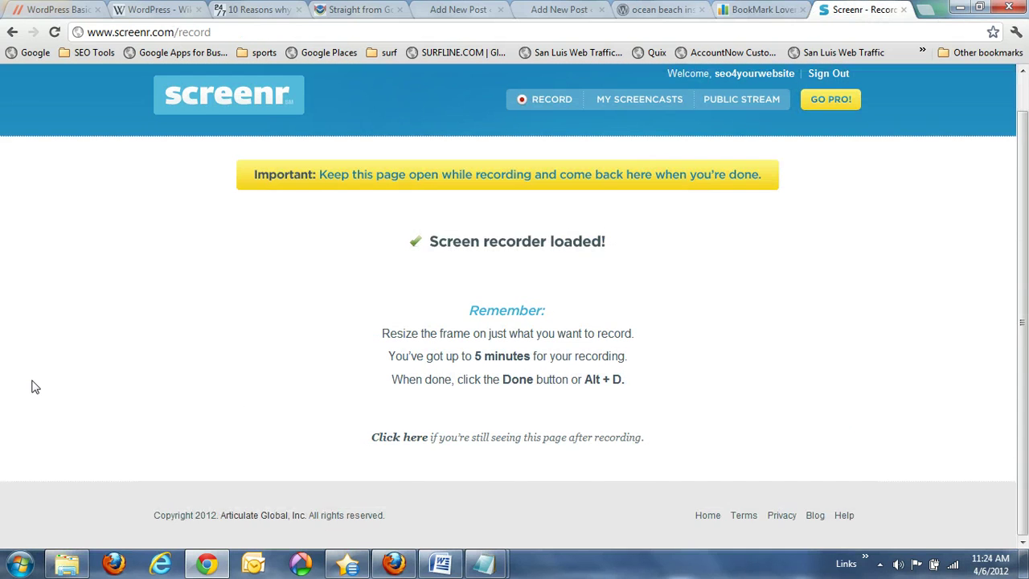
scroll(32, 388, up, 1)
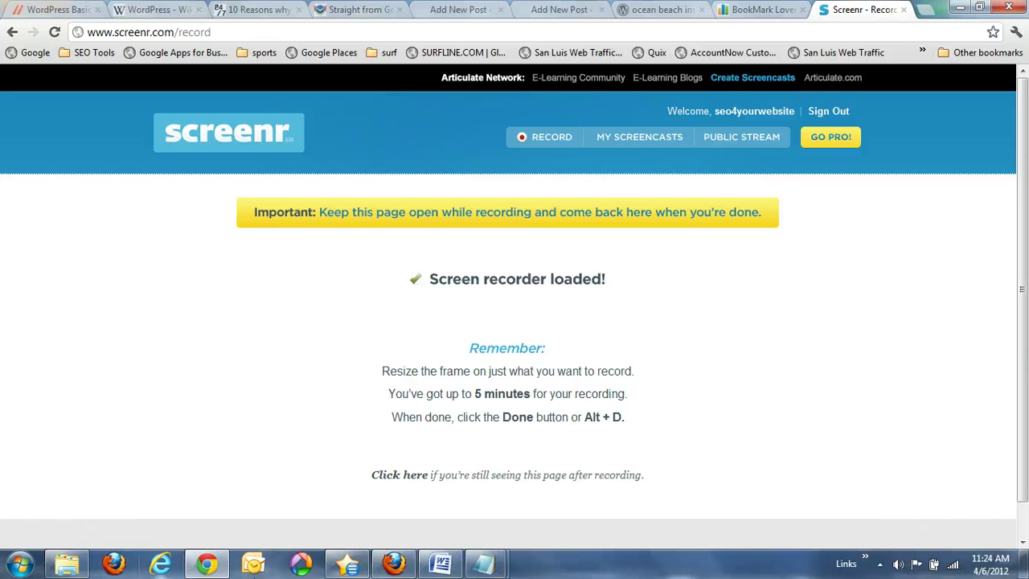
- Bring up the seo4yourwebsite.com homepage in Firefox with its Ground-Breaking SEO Results banner
click(393, 564)
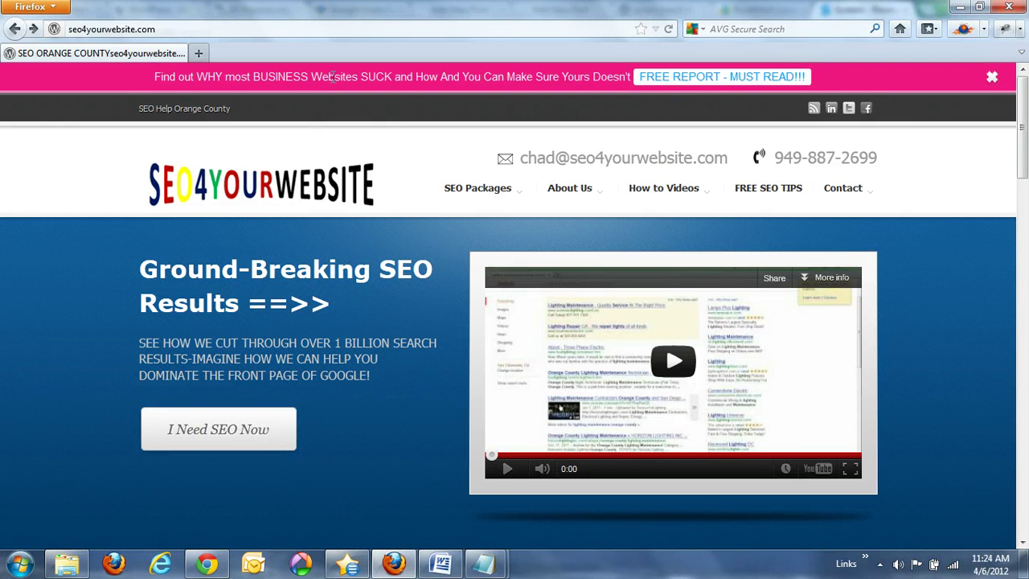
scroll(74, 406, down, 5)
scroll(74, 406, up, 6)
scroll(155, 347, down, 3)
scroll(156, 347, up, 3)
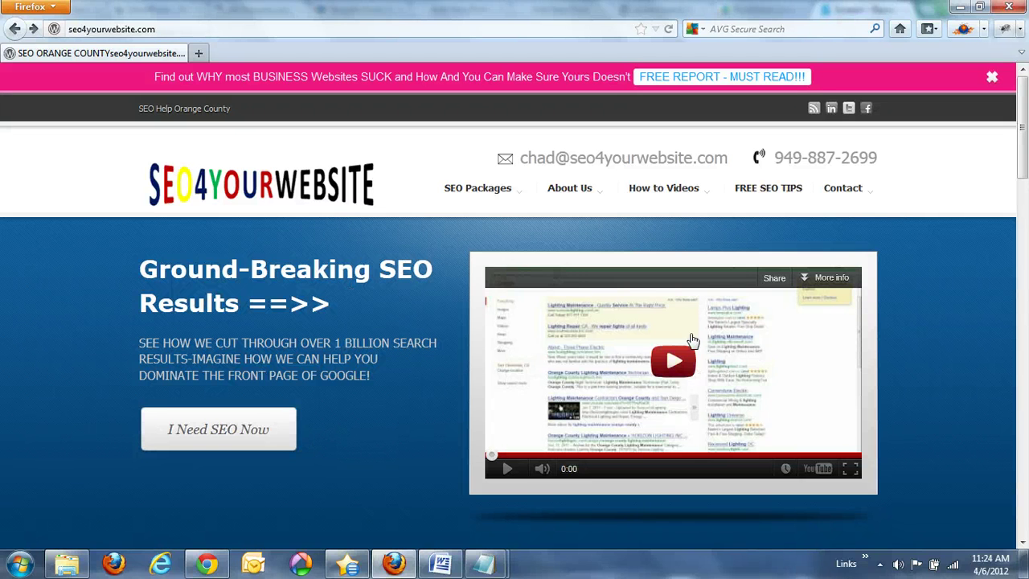
- Open FREE SEO TIPS and read through the 'SEO Orange County' post with its WordPress.tv video
click(767, 186)
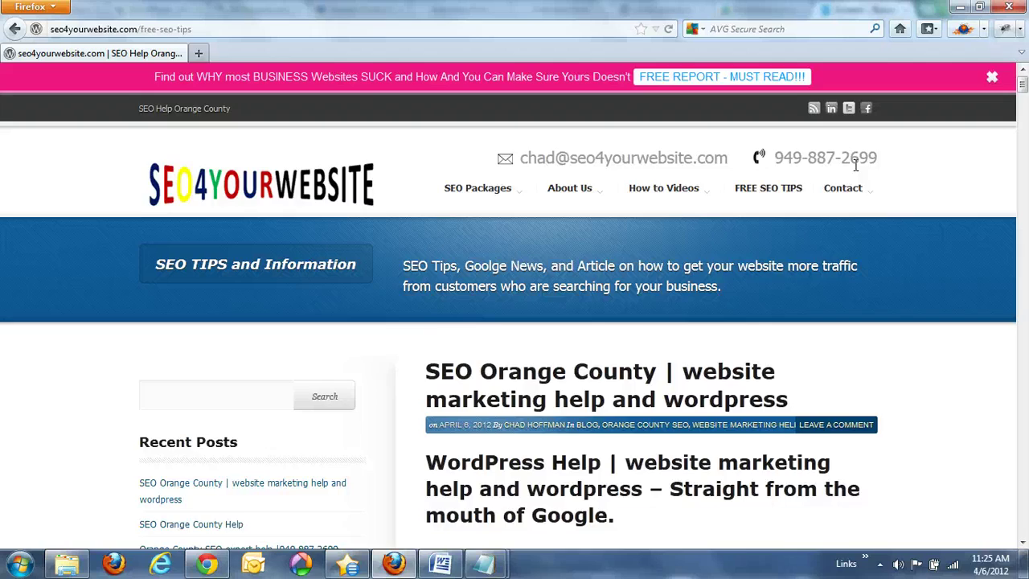
scroll(444, 330, down, 8)
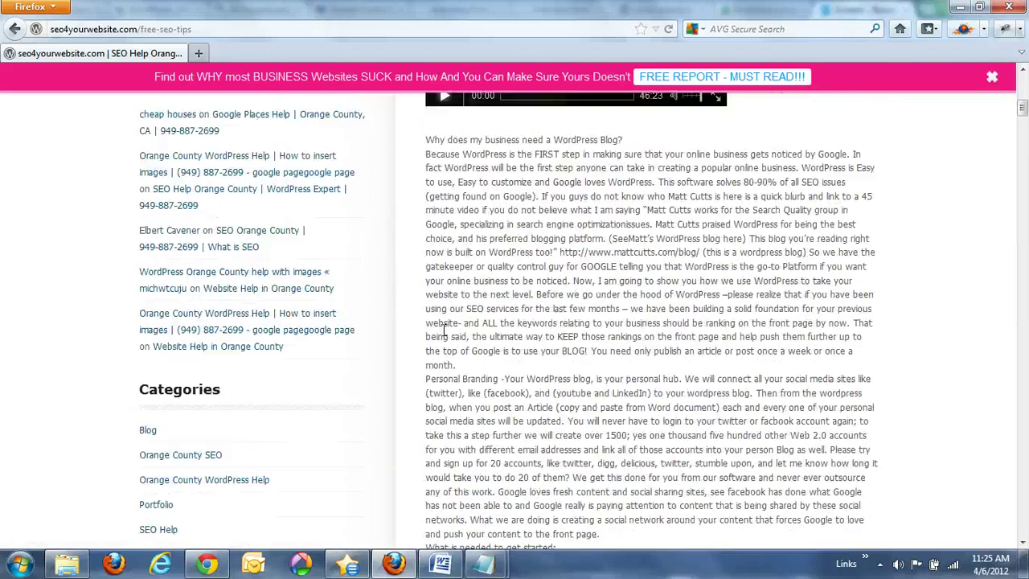
scroll(444, 330, down, 15)
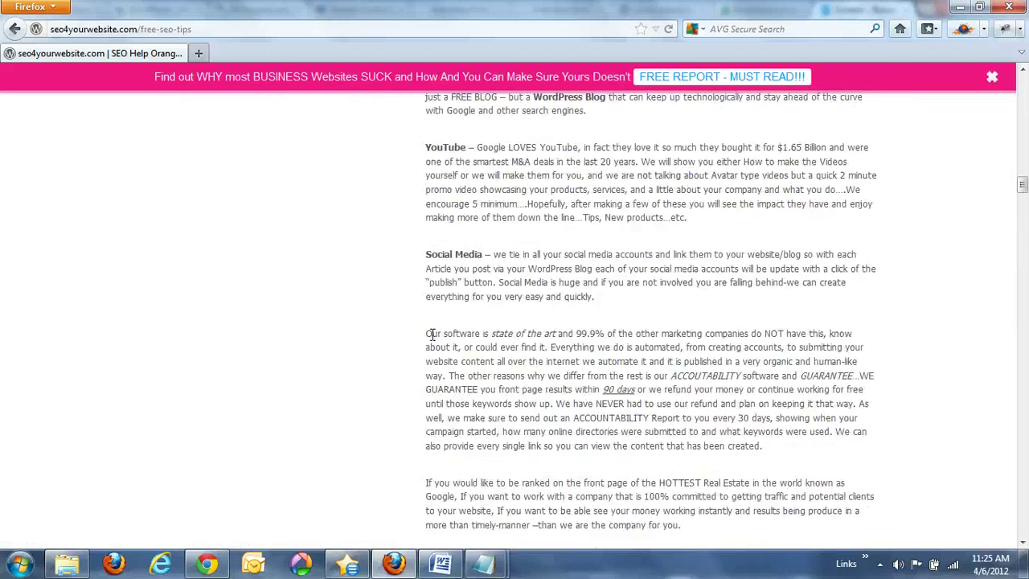
scroll(432, 333, up, 12)
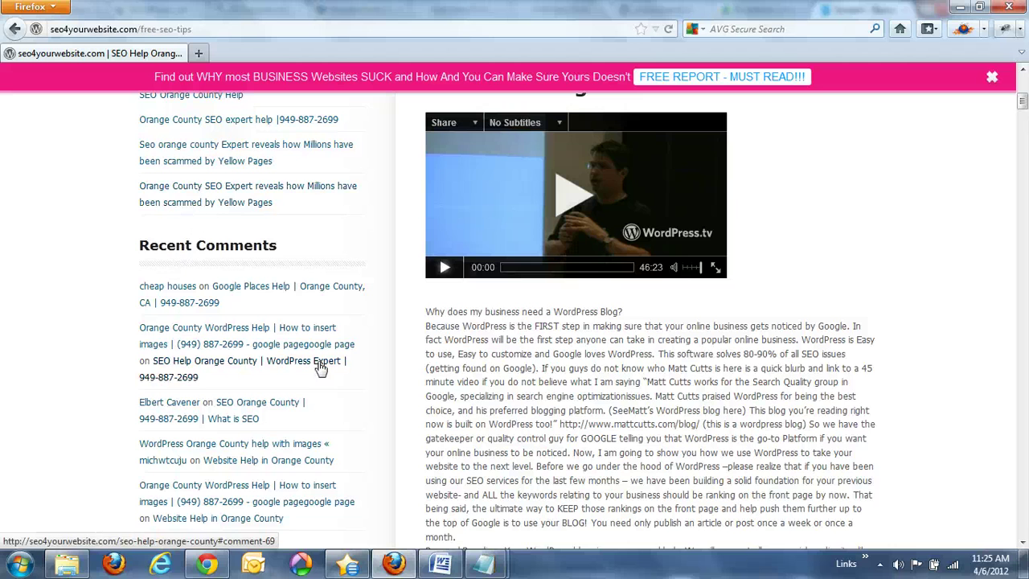
scroll(320, 367, up, 6)
scroll(188, 424, down, 3)
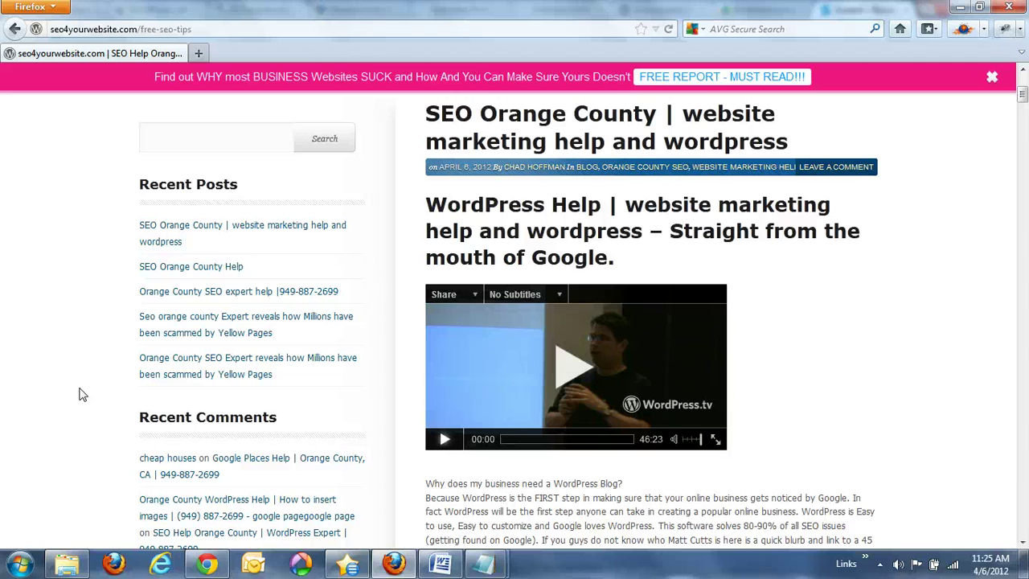
- Minimise Firefox to return to the Screenr 'Screen recorder loaded!' page
click(960, 10)
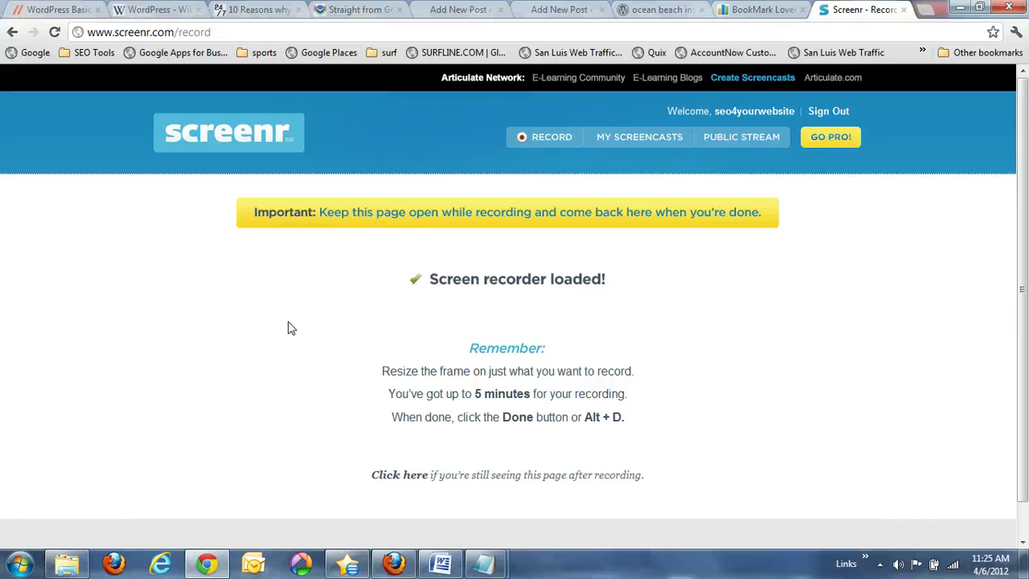